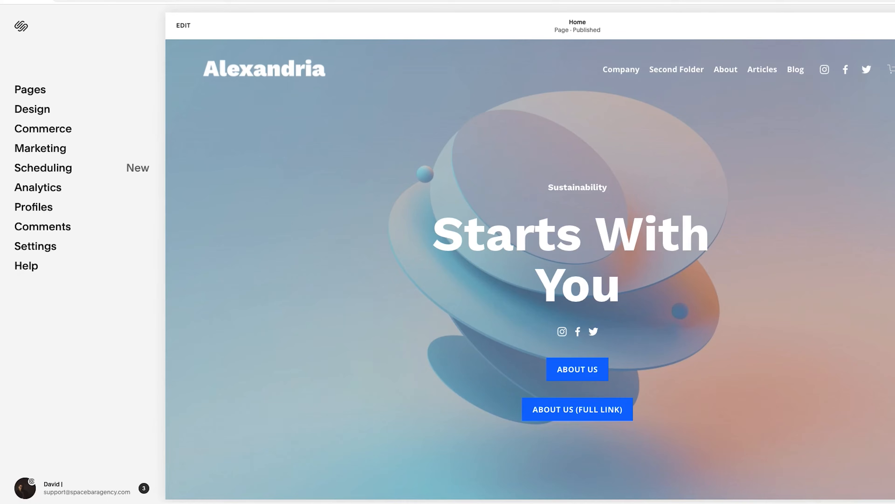
Open the lock screen's branding and text settings and set the branding to the text "Alexandria Sample Website".
{"action": "left_click", "coordinate": [29, 111]}
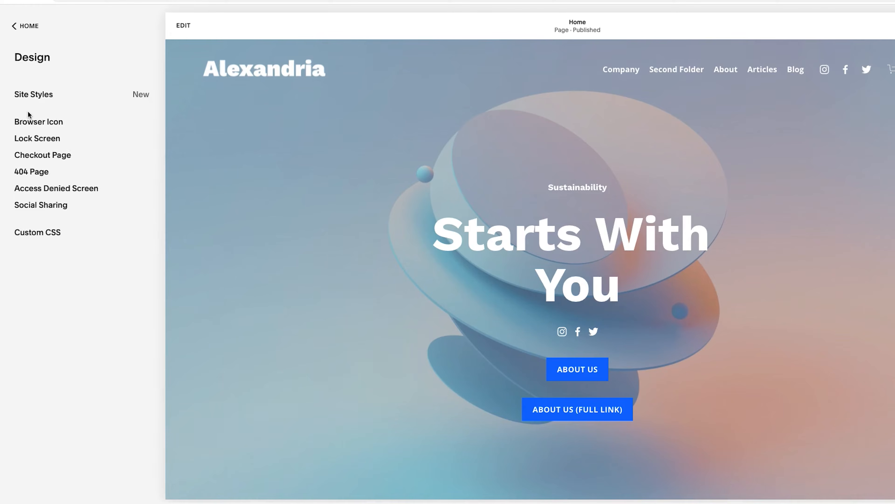
{"action": "left_click", "coordinate": [44, 140]}
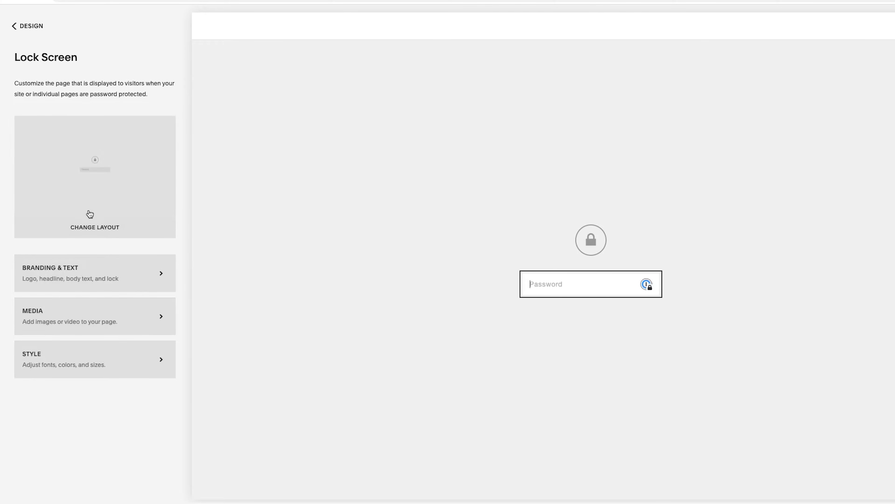
{"action": "left_click", "coordinate": [80, 277]}
{"action": "left_click", "coordinate": [38, 164]}
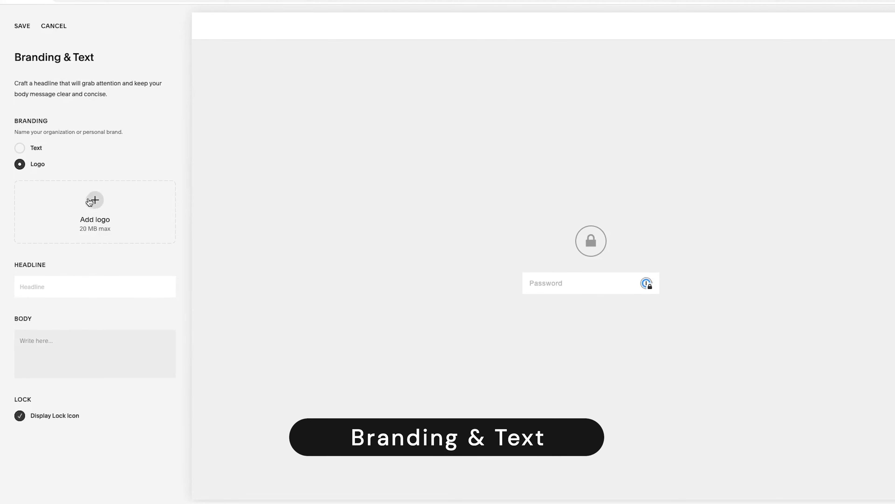
{"action": "left_click", "coordinate": [20, 148]}
{"action": "type", "text": "Alexandria Sample Website"}
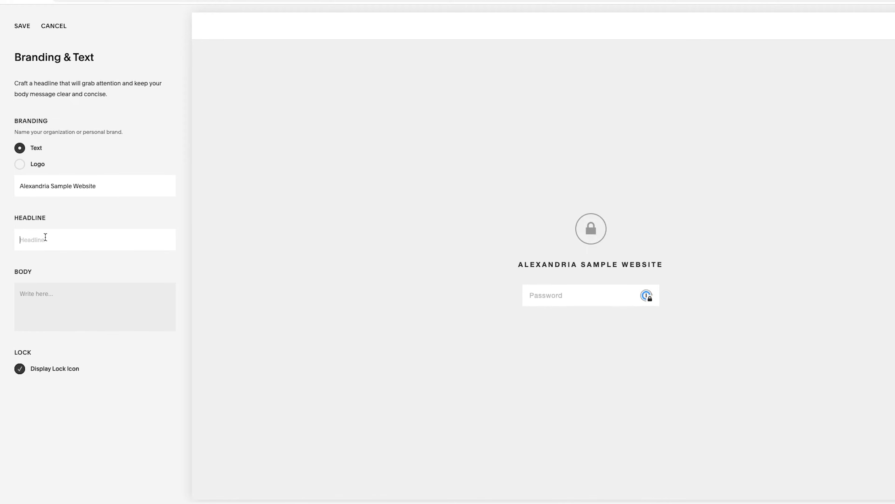
Enter the headline "Enter The Site Now" and the body text "Hello and welcome" for the lock screen.
{"action": "type", "text": "Enter"}
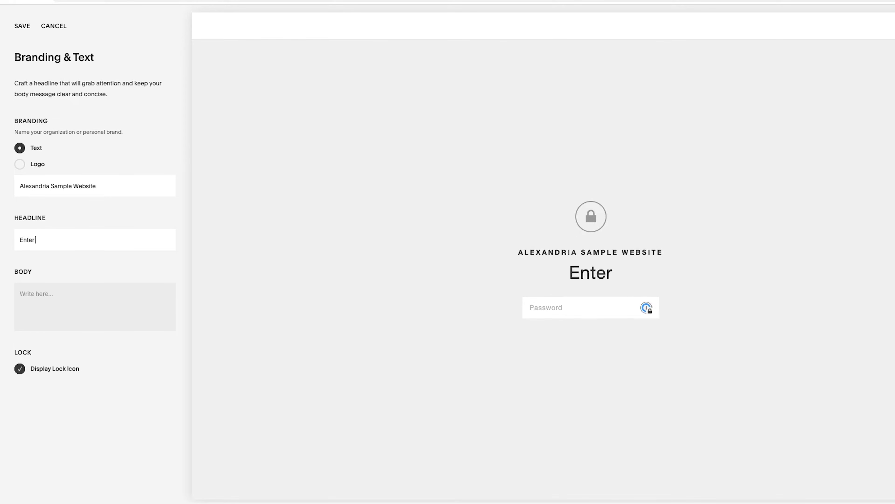
{"action": "type", "text": " The Site Now"}
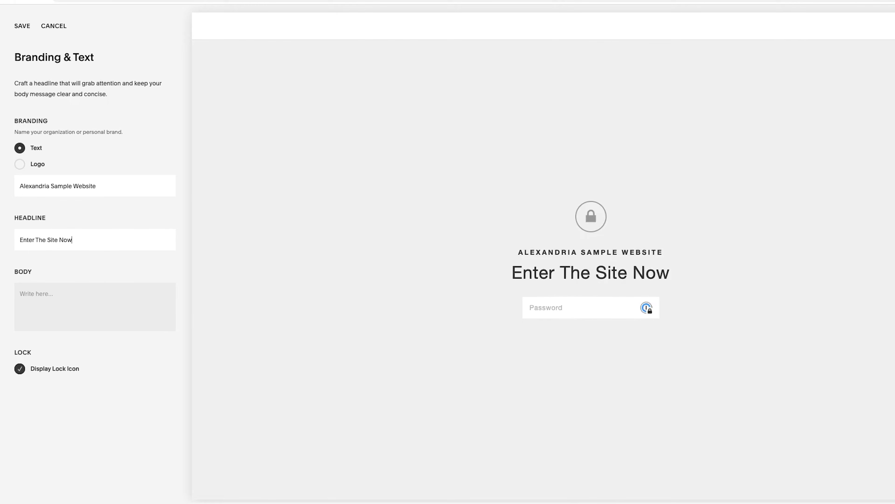
{"action": "left_click", "coordinate": [46, 307]}
{"action": "type", "text": "Hello a"}
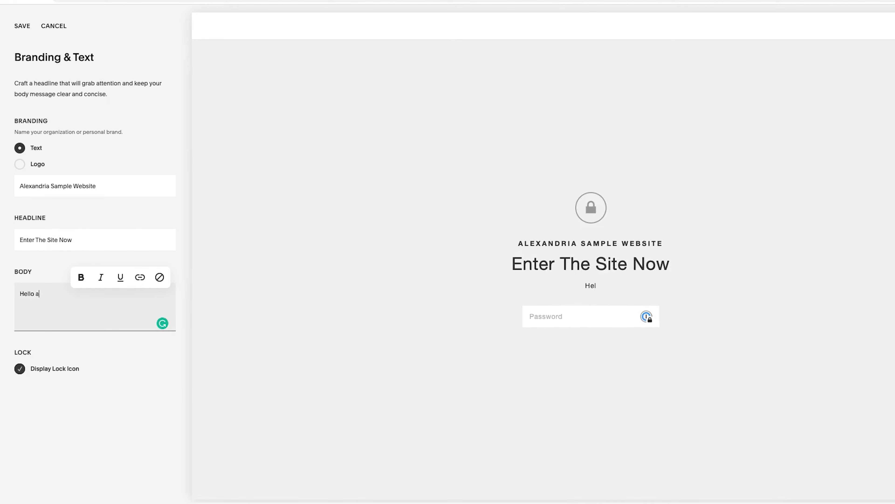
{"action": "type", "text": "nd welcome"}
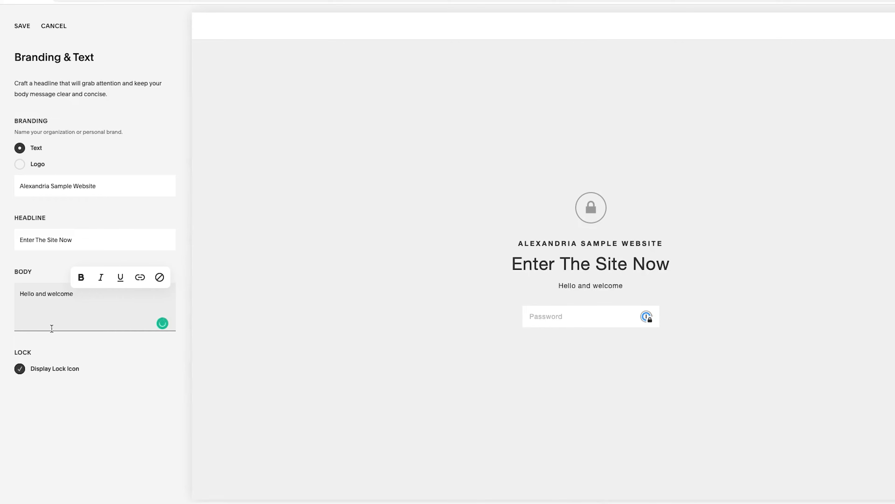
Switch the lock icon display off and back on, and save the branding and text settings.
{"action": "left_click", "coordinate": [42, 369]}
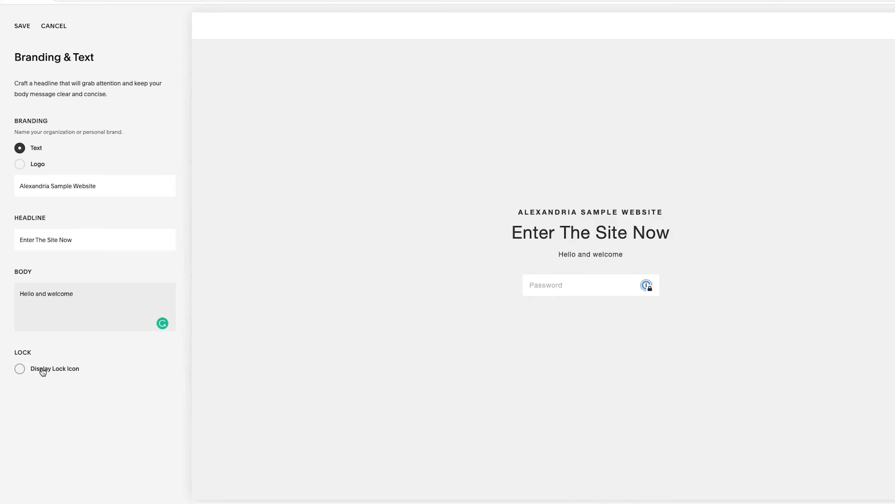
{"action": "left_click", "coordinate": [43, 370]}
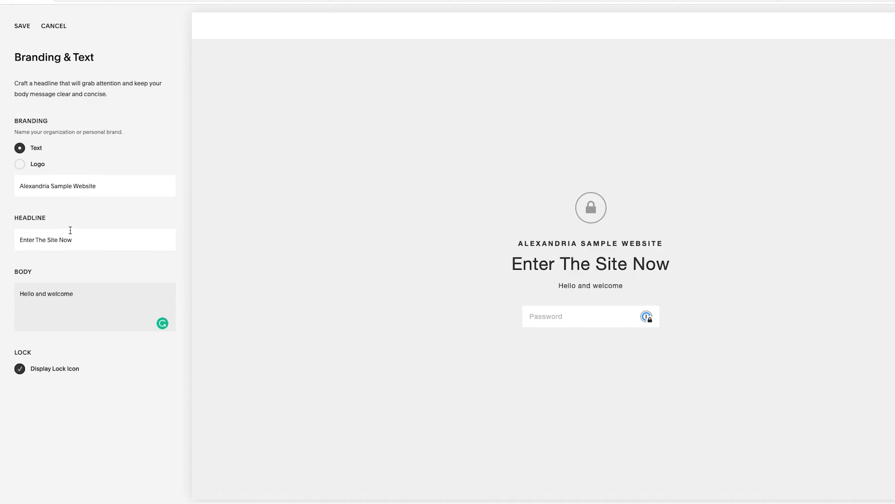
{"action": "left_click", "coordinate": [23, 25]}
{"action": "left_click", "coordinate": [23, 25]}
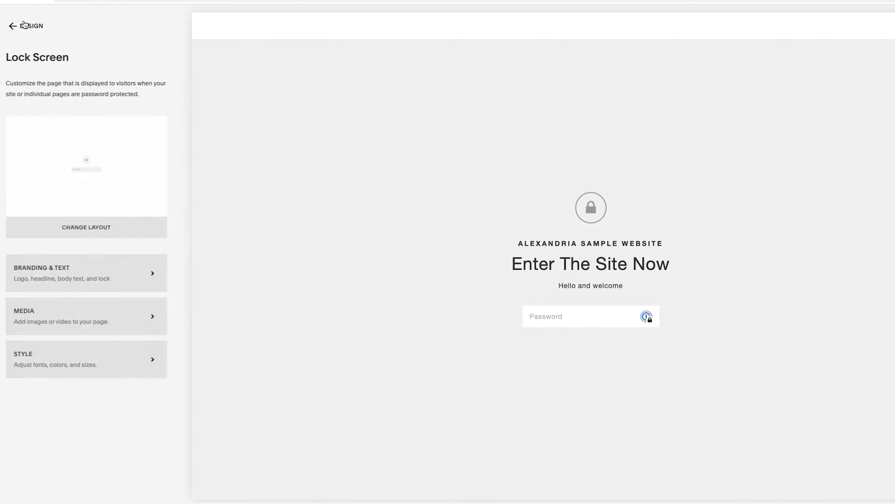
Preview the image and video background options for the lock screen, leaving the media set to None.
{"action": "left_click", "coordinate": [75, 316]}
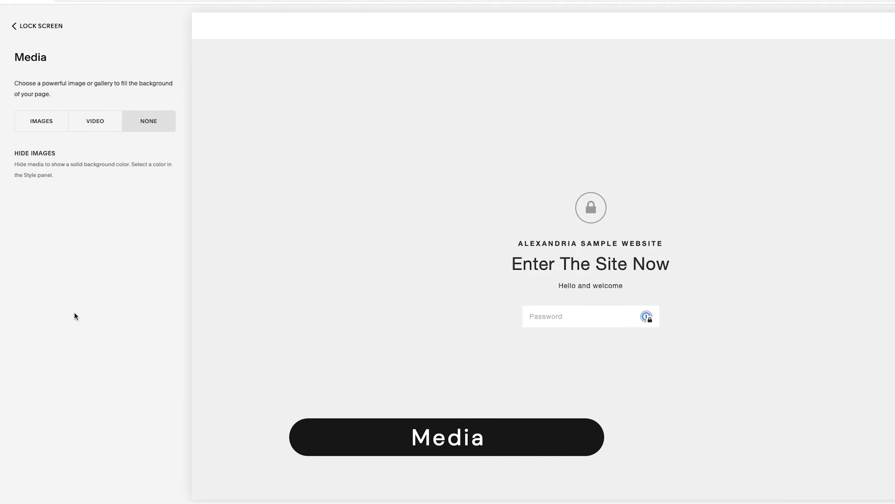
{"action": "left_click", "coordinate": [41, 127]}
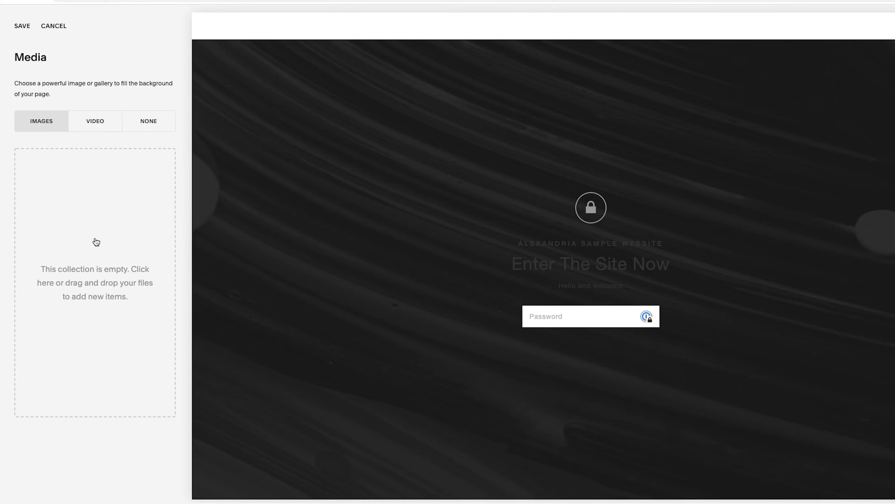
{"action": "left_click", "coordinate": [96, 128]}
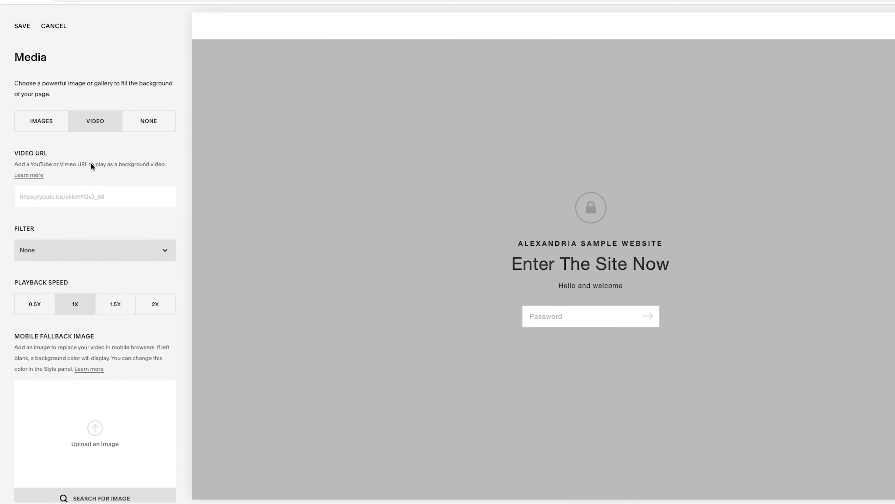
{"action": "left_click", "coordinate": [146, 127]}
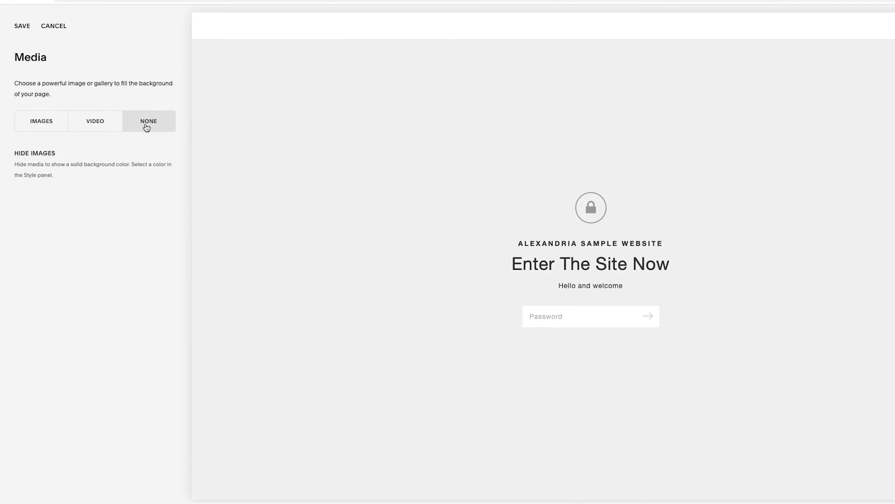
{"action": "left_click", "coordinate": [43, 124]}
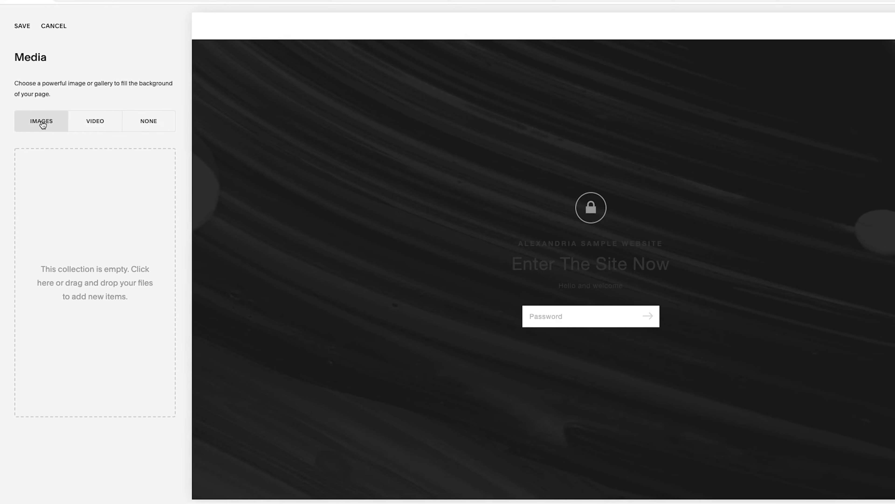
{"action": "left_click", "coordinate": [159, 127]}
{"action": "left_click", "coordinate": [17, 27]}
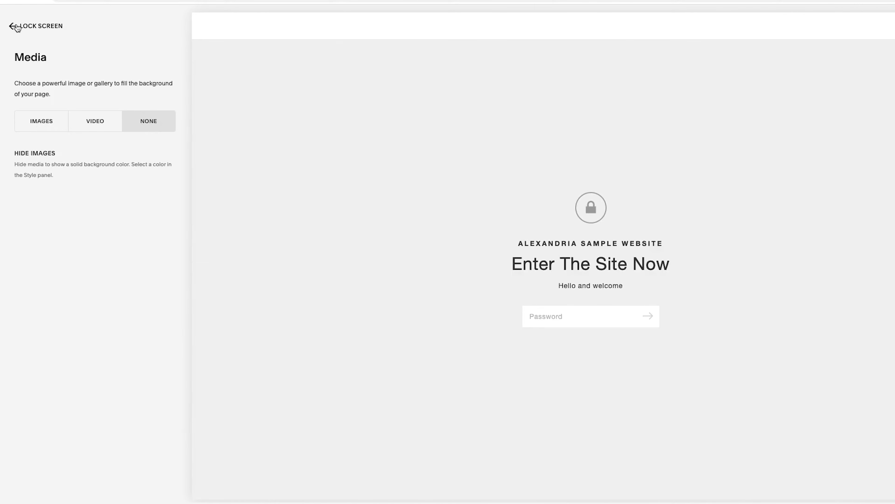
{"action": "left_click", "coordinate": [26, 27]}
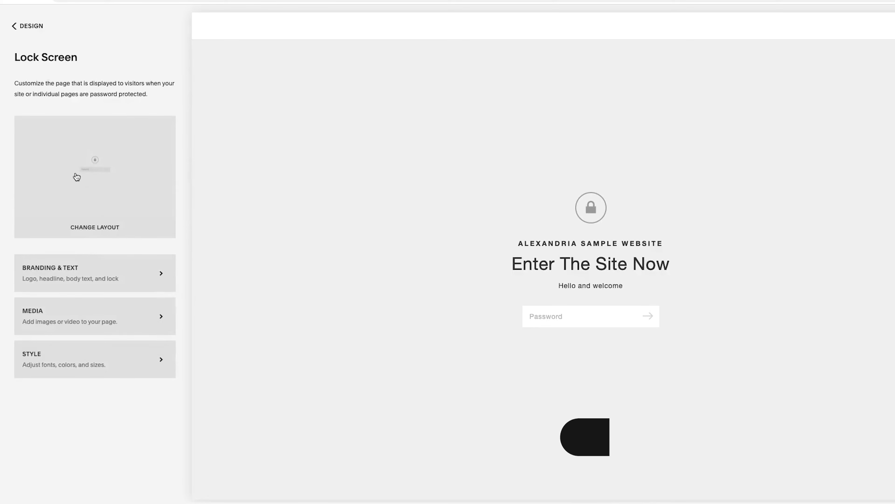
Try the "Under Construction" layout, the one with a bottom row of text and password field, and the "Secure Area" layout.
{"action": "left_click", "coordinate": [94, 172]}
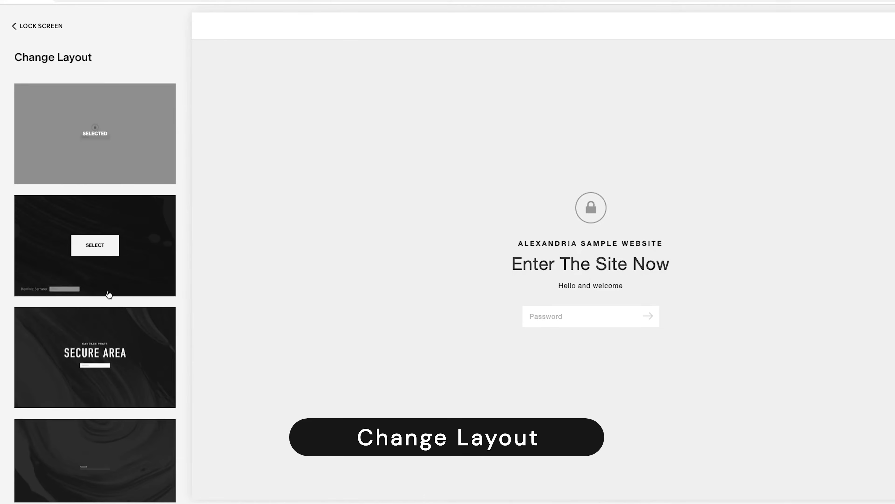
{"action": "scroll", "coordinate": [101, 292], "scroll_direction": "down", "scroll_amount": 5}
{"action": "left_click", "coordinate": [98, 447]}
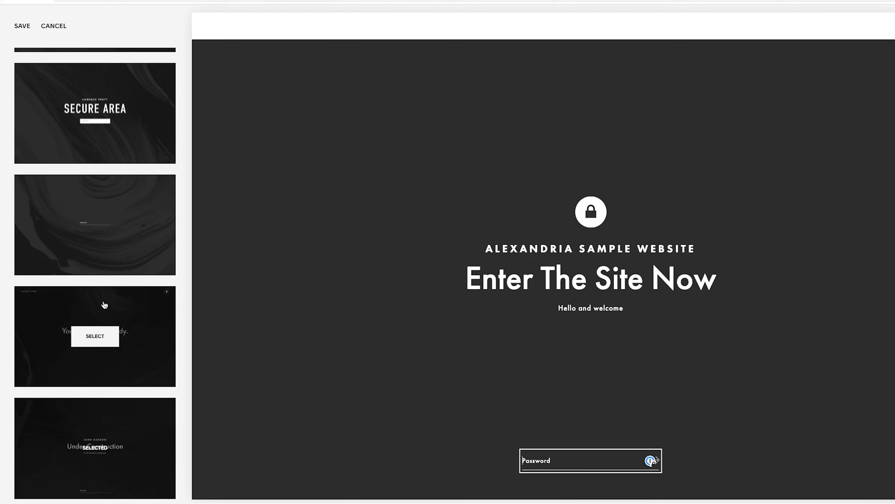
{"action": "scroll", "coordinate": [92, 282], "scroll_direction": "up", "scroll_amount": 5}
{"action": "left_click", "coordinate": [96, 234]}
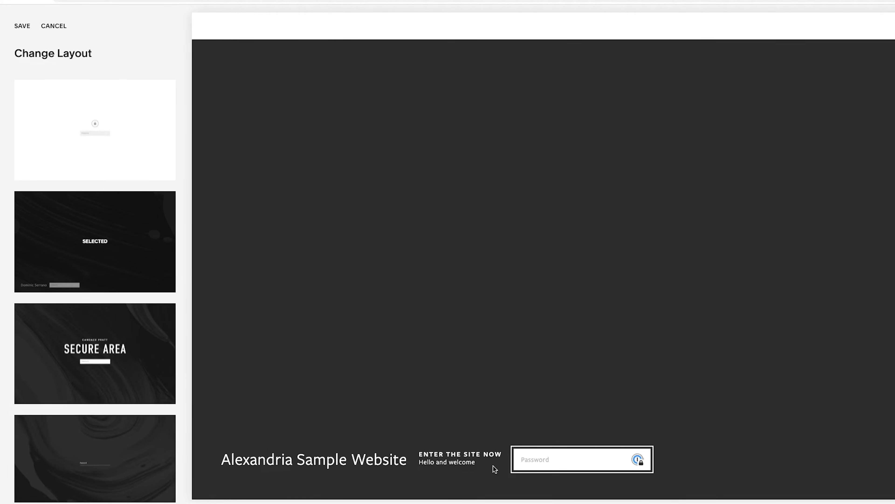
{"action": "left_click", "coordinate": [93, 356]}
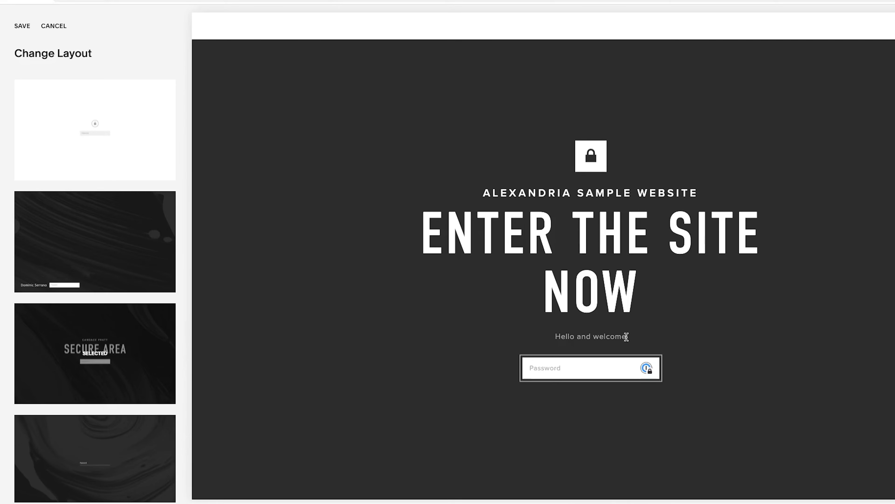
Apply the "Your photos are ready." layout to the lock screen and save it.
{"action": "mouse_move", "coordinate": [130, 283]}
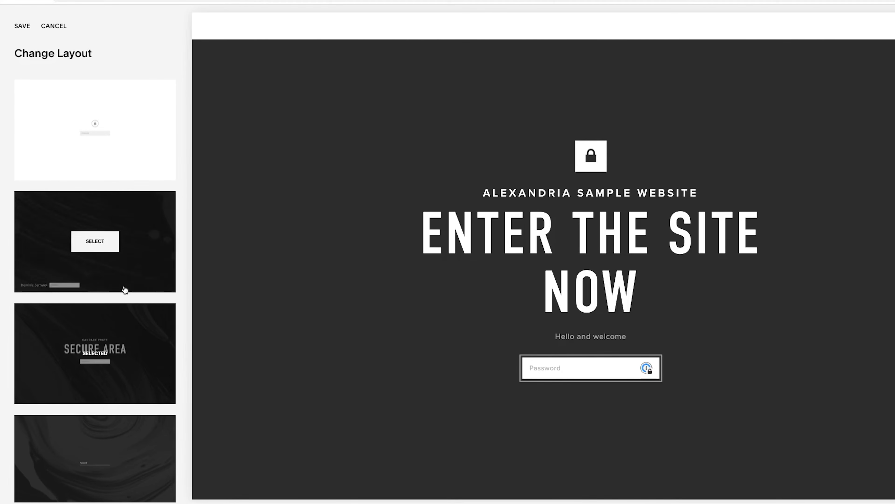
{"action": "scroll", "coordinate": [106, 310], "scroll_direction": "down", "scroll_amount": 4}
{"action": "left_click", "coordinate": [98, 438]}
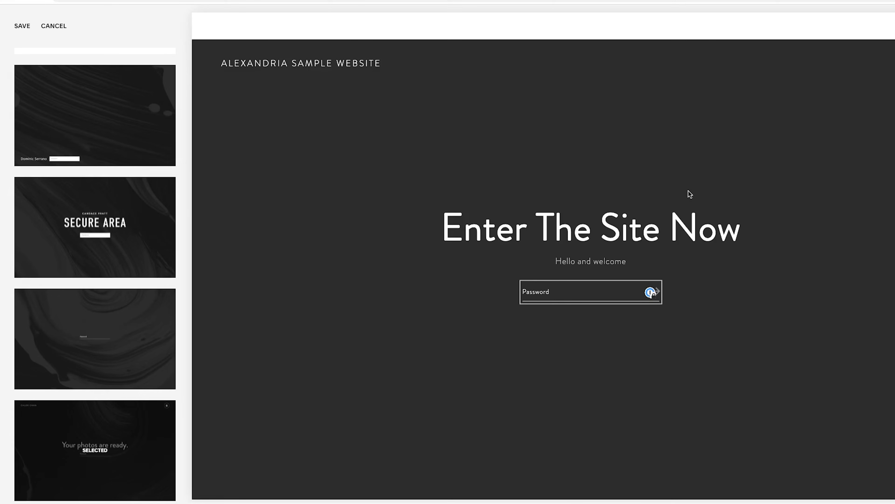
{"action": "left_click", "coordinate": [26, 26]}
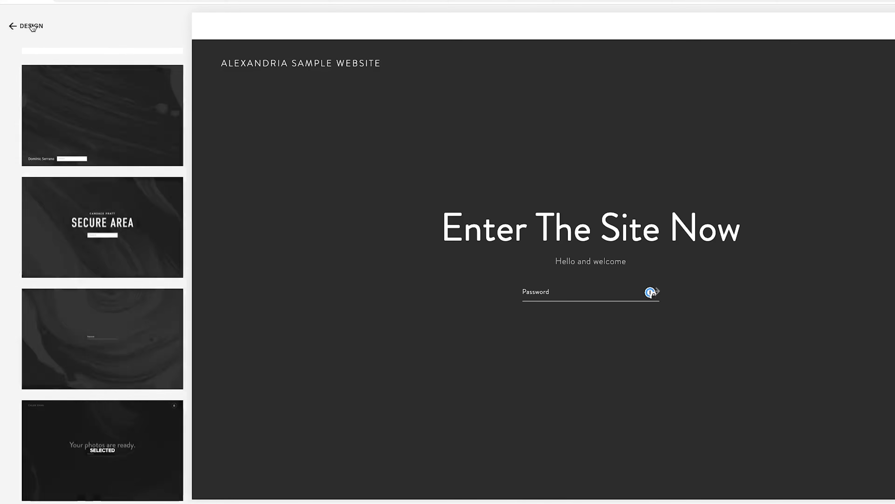
Set the lock screen's background color to near-black, hsl(0, 0%, 4%), in the style settings.
{"action": "left_click", "coordinate": [85, 361]}
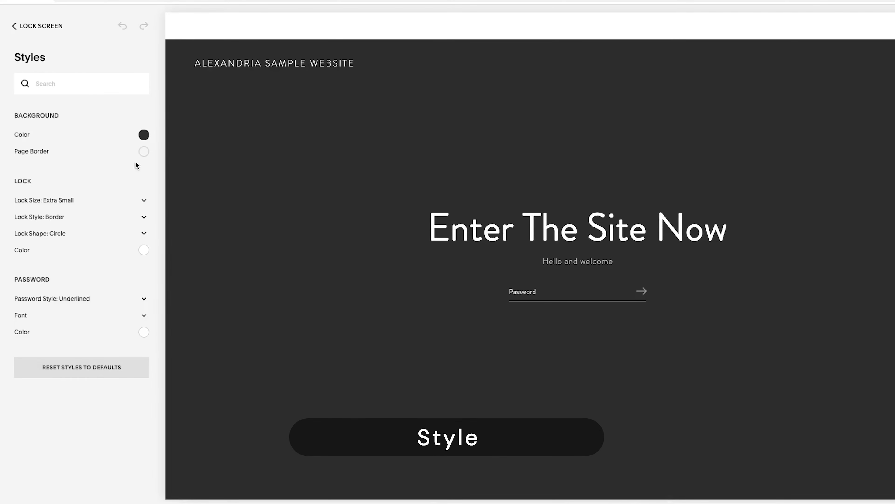
{"action": "left_click", "coordinate": [144, 135]}
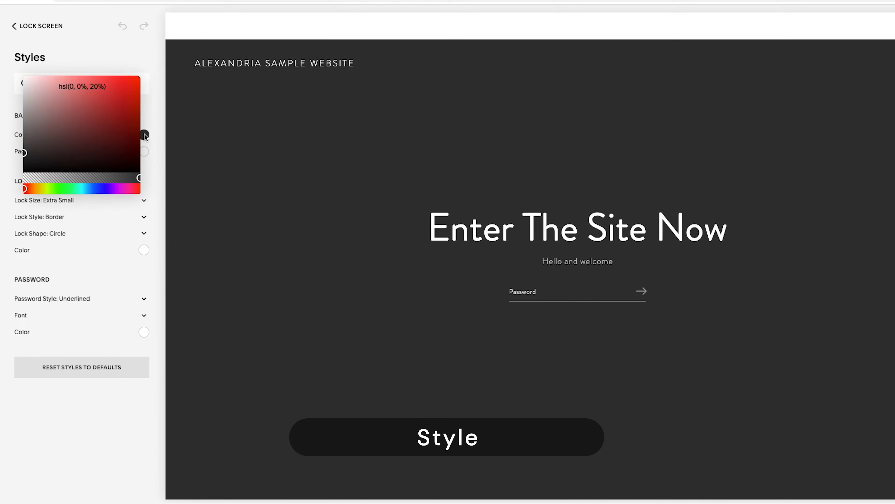
{"action": "left_click_drag", "start_coordinate": [74, 141], "coordinate": [1, 169]}
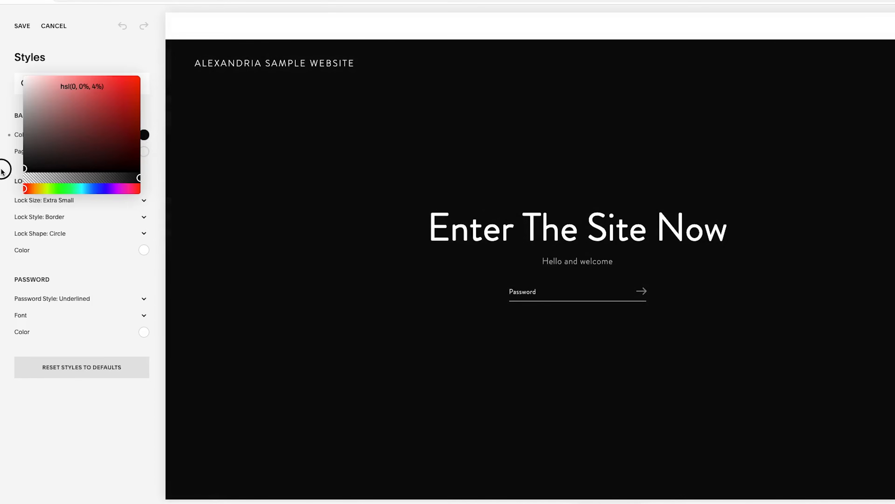
{"action": "left_click", "coordinate": [158, 173]}
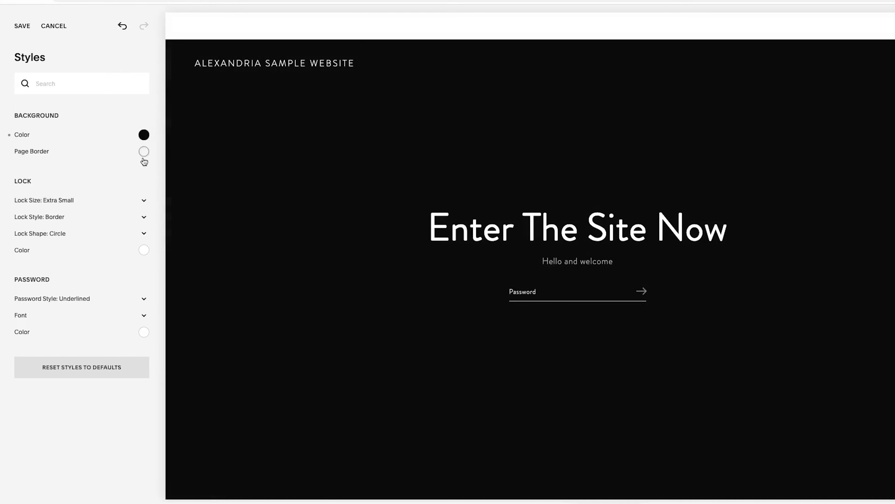
Set the password field's color to light grey, hsl(0, 0%, 81%).
{"action": "left_click", "coordinate": [143, 332]}
{"action": "left_click_drag", "start_coordinate": [54, 333], "coordinate": [24, 290]}
{"action": "left_click", "coordinate": [157, 269]}
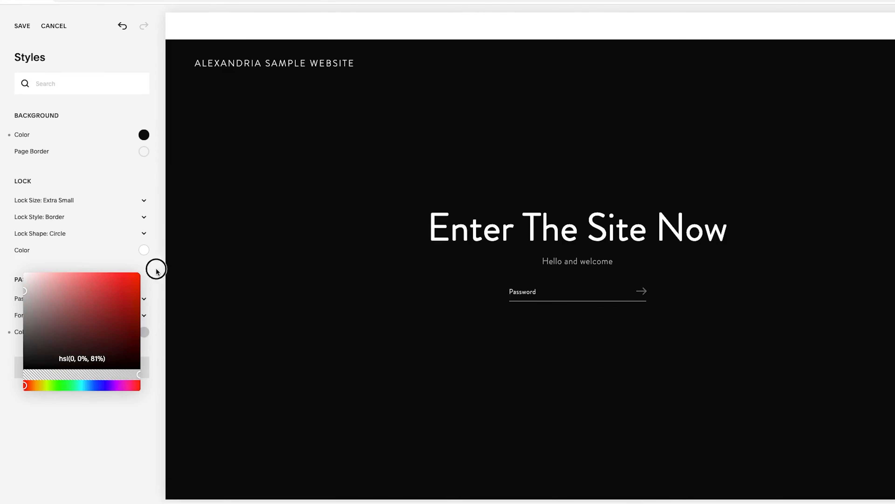
Change the lock icon's color to a very light grey and set its shape to Rounded.
{"action": "left_click", "coordinate": [144, 250]}
{"action": "mouse_move", "coordinate": [24, 192]}
{"action": "left_mouse_down"}
{"action": "mouse_move", "coordinate": [24, 236]}
{"action": "mouse_move", "coordinate": [24, 192]}
{"action": "left_mouse_up"}
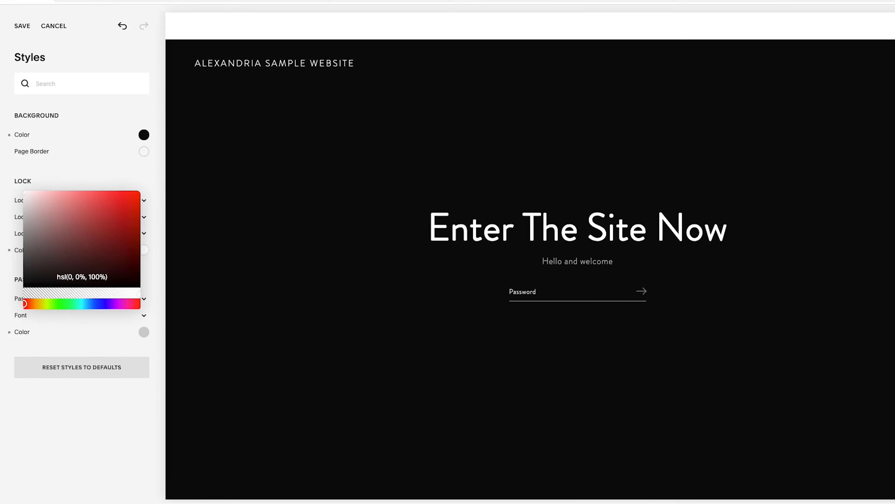
{"action": "left_click", "coordinate": [44, 234]}
{"action": "left_click", "coordinate": [44, 242]}
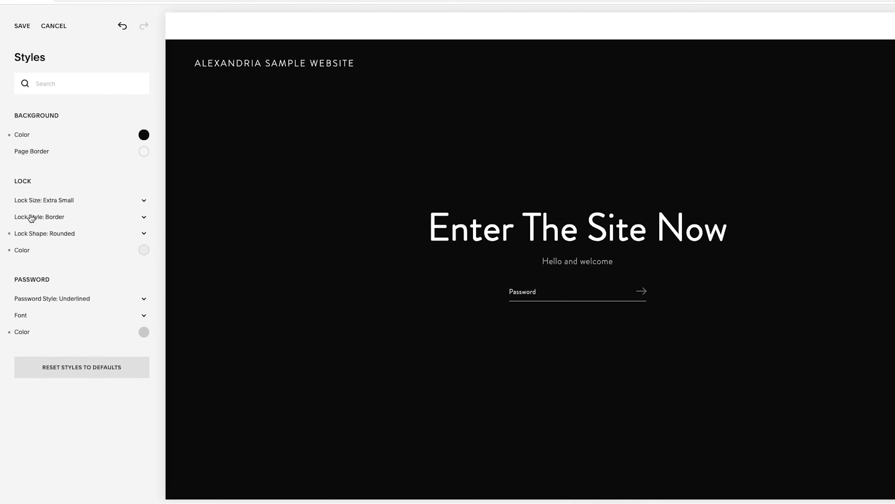
Browse the typefaces available for the password field's font and close the font list.
{"action": "left_click", "coordinate": [30, 320]}
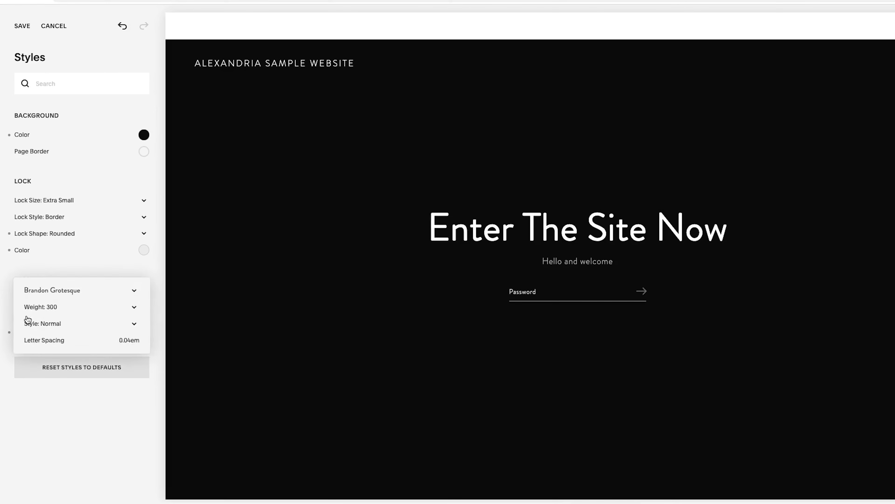
{"action": "left_click", "coordinate": [39, 294]}
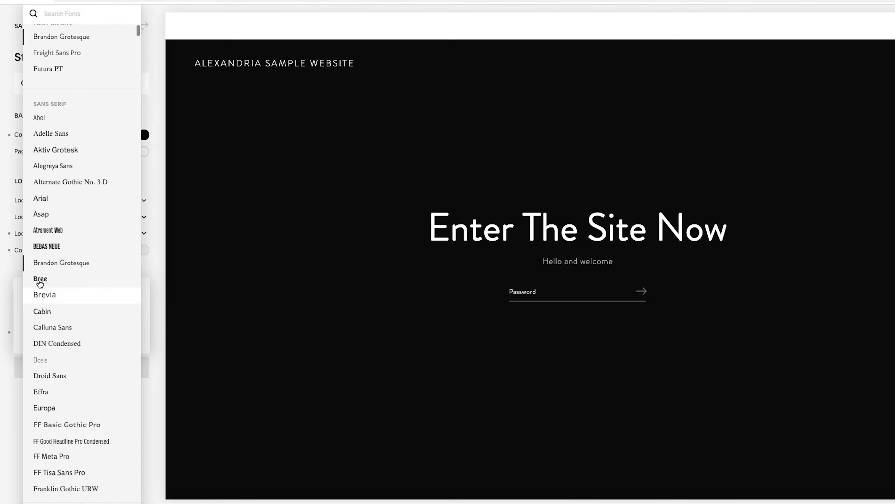
{"action": "left_click", "coordinate": [174, 230]}
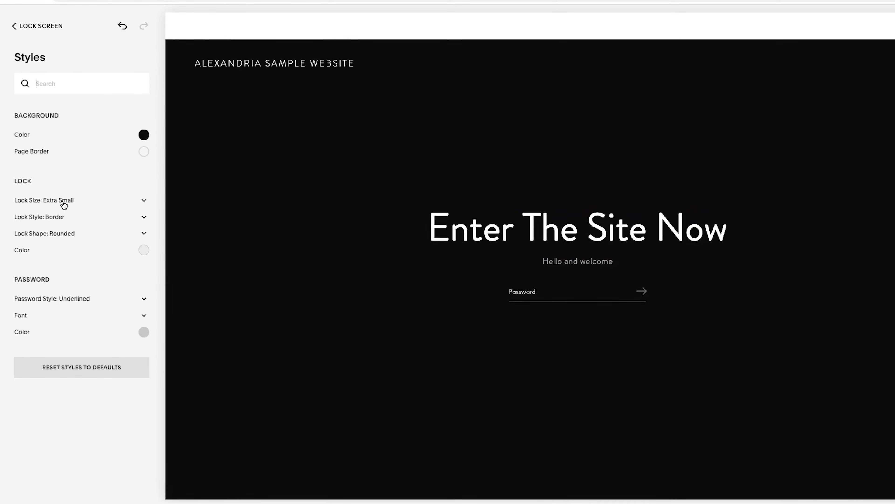
{"action": "left_click", "coordinate": [124, 201]}
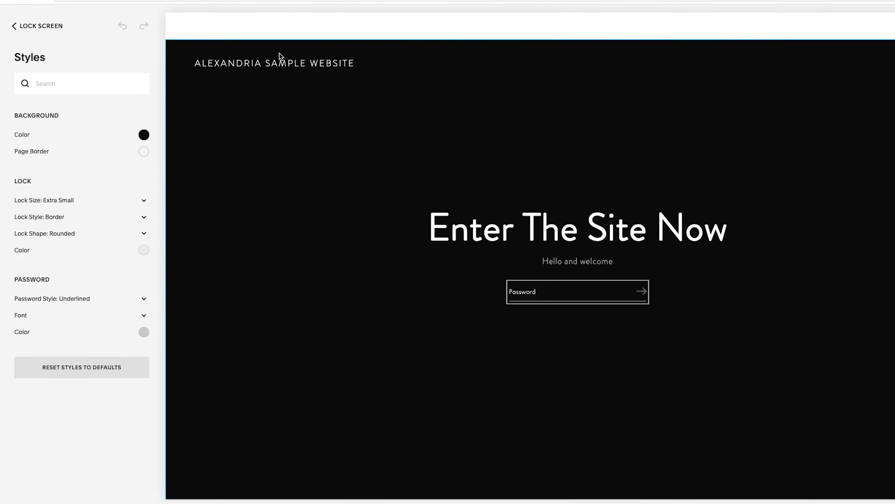
{"action": "left_click", "coordinate": [285, 64]}
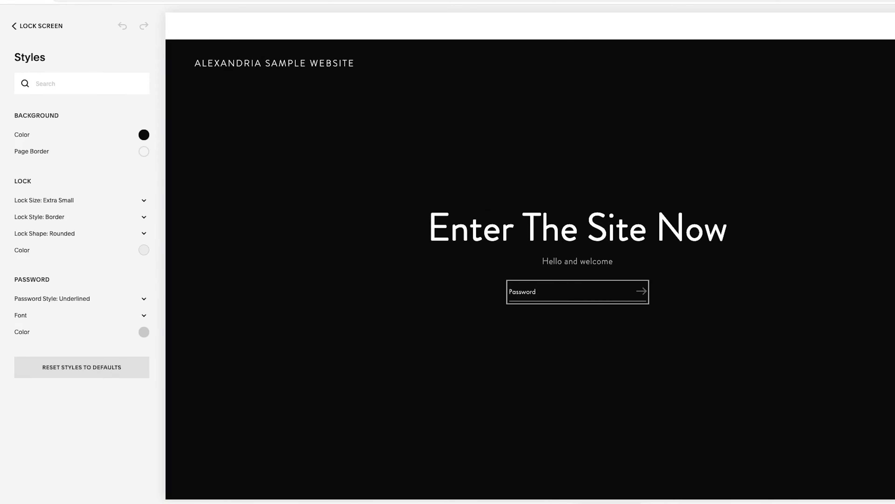
{"action": "left_click", "coordinate": [691, 231]}
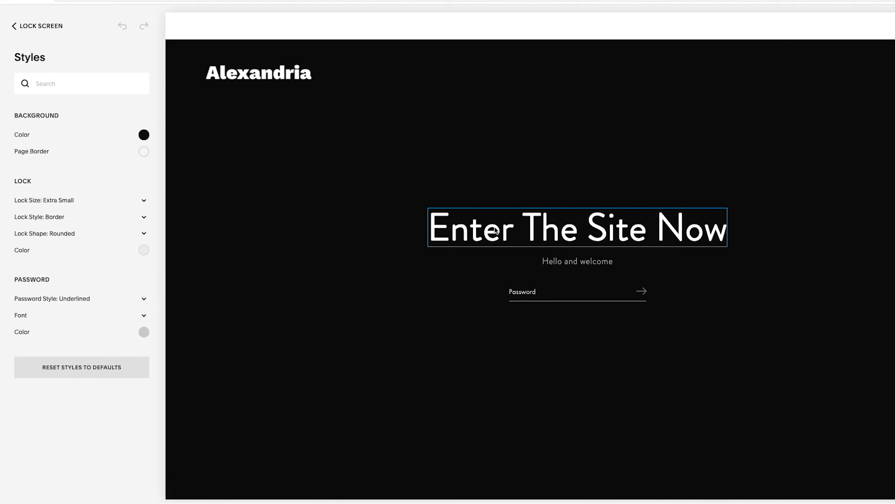
Switch the lock screen to the light grey layout with a centered lock icon and save the layout change.
{"action": "left_click", "coordinate": [46, 29]}
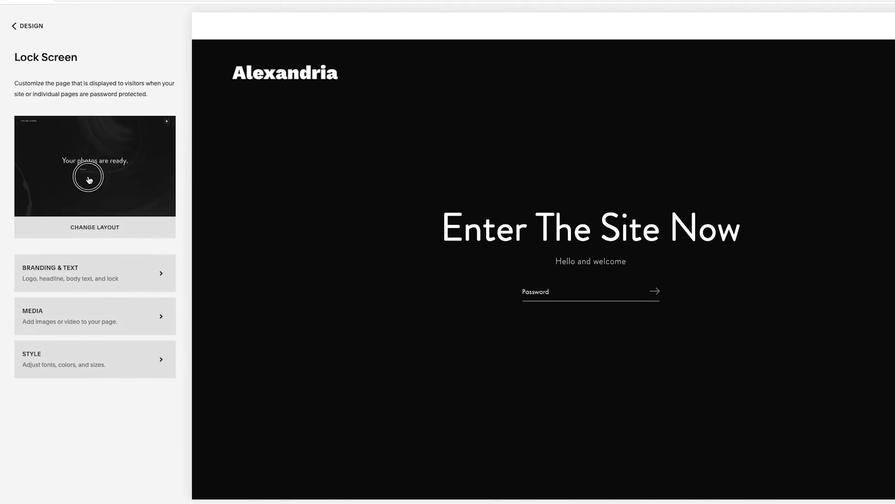
{"action": "left_click", "coordinate": [89, 180]}
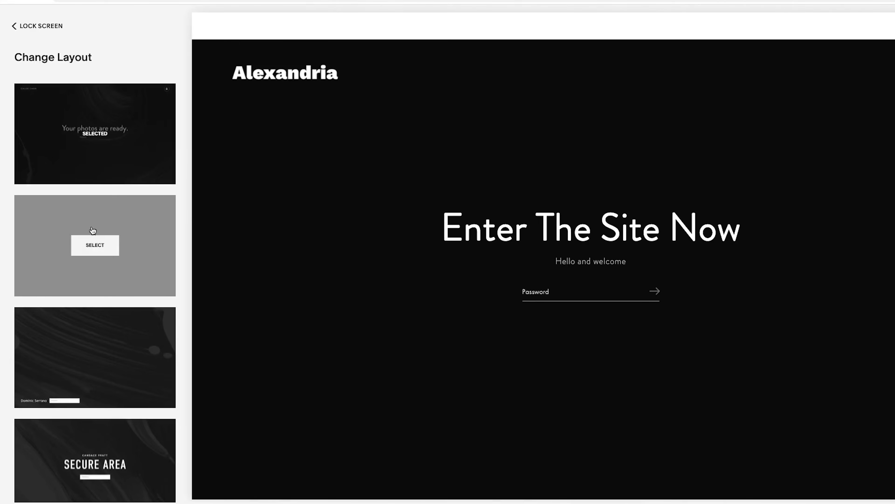
{"action": "left_click", "coordinate": [97, 251]}
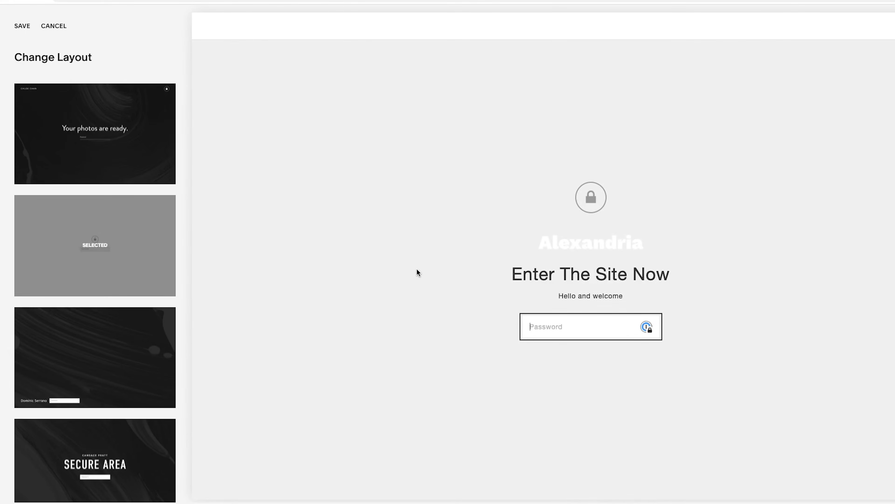
{"action": "left_click", "coordinate": [22, 26]}
{"action": "left_click", "coordinate": [27, 29]}
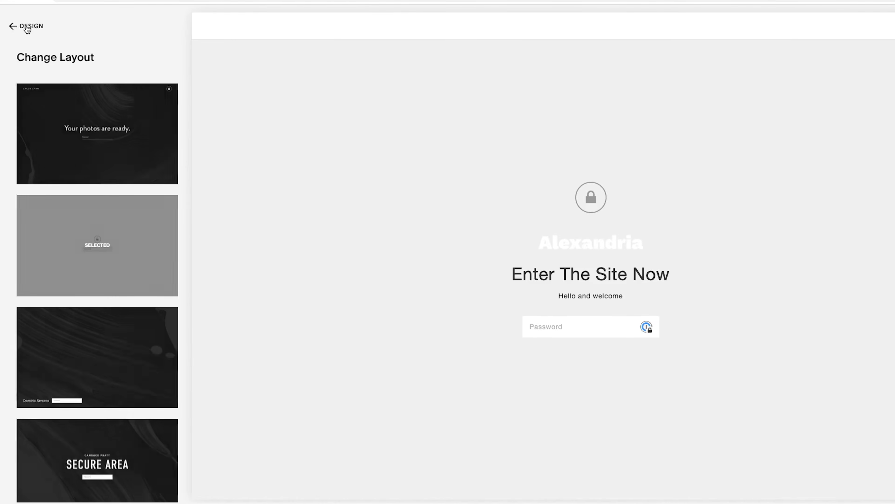
Set the password field's font to Futura PT in the lock screen's style settings.
{"action": "left_click", "coordinate": [75, 366]}
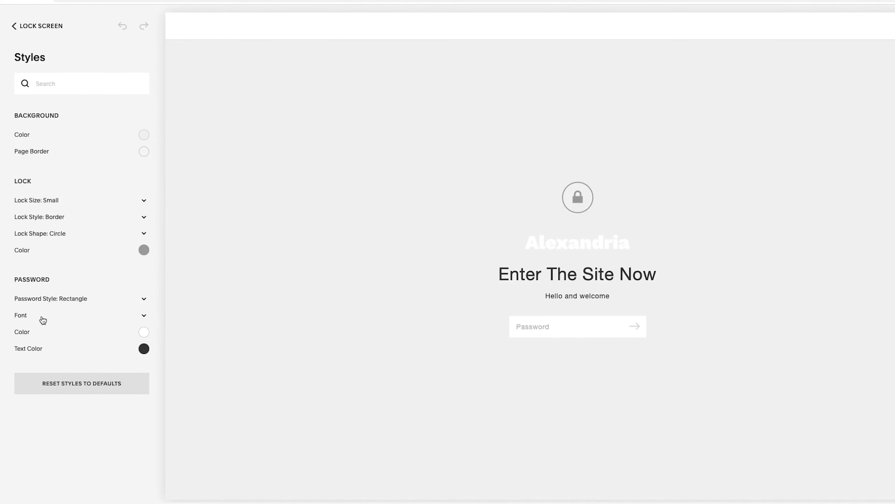
{"action": "left_click", "coordinate": [28, 317]}
{"action": "left_click", "coordinate": [51, 293]}
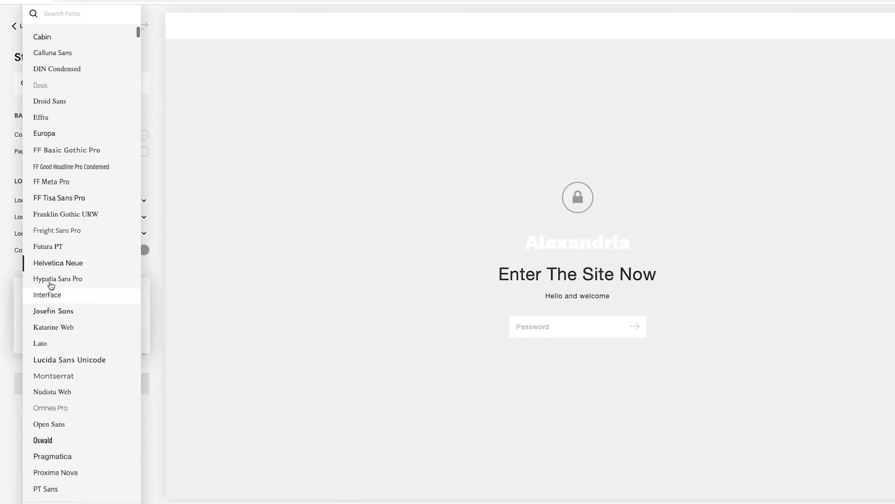
{"action": "scroll", "coordinate": [58, 176], "scroll_direction": "up", "scroll_amount": 8}
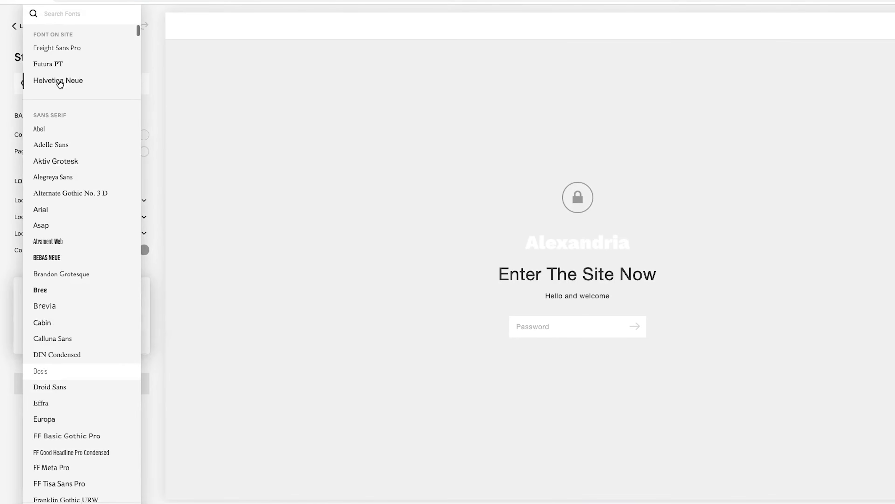
{"action": "left_click", "coordinate": [276, 283]}
{"action": "left_click", "coordinate": [265, 326]}
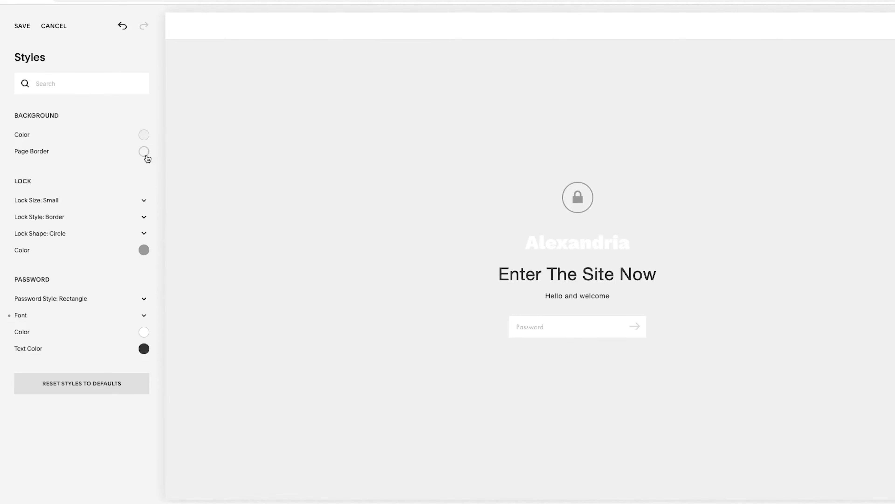
Recolor the lock screen with a black background, white lock icon and grey password field with white text, and save the styles.
{"action": "left_click", "coordinate": [143, 138]}
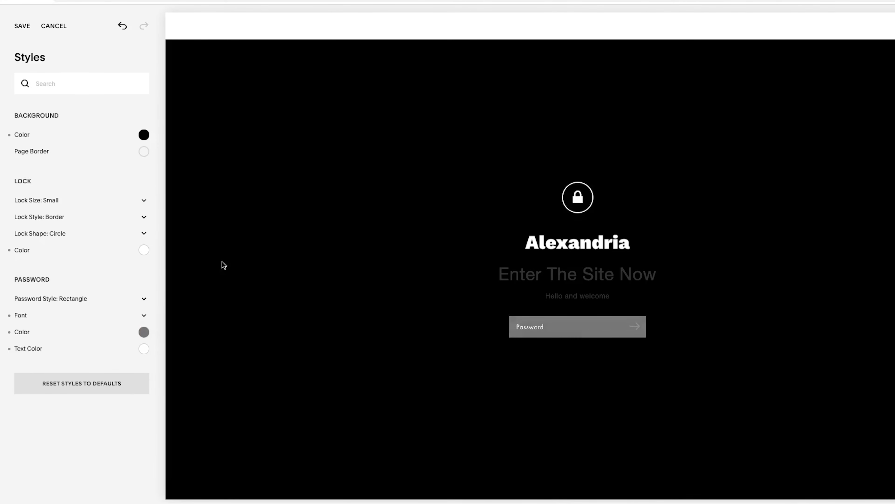
{"action": "left_click", "coordinate": [21, 28]}
{"action": "left_click", "coordinate": [14, 26]}
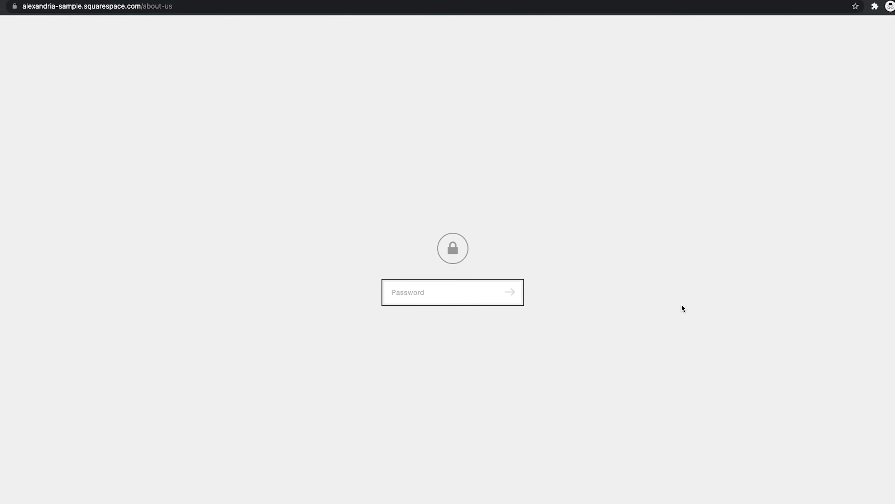
Reload the live about-us page in the browser to check the updated lock screen and its password field.
{"action": "key", "text": "super+r"}
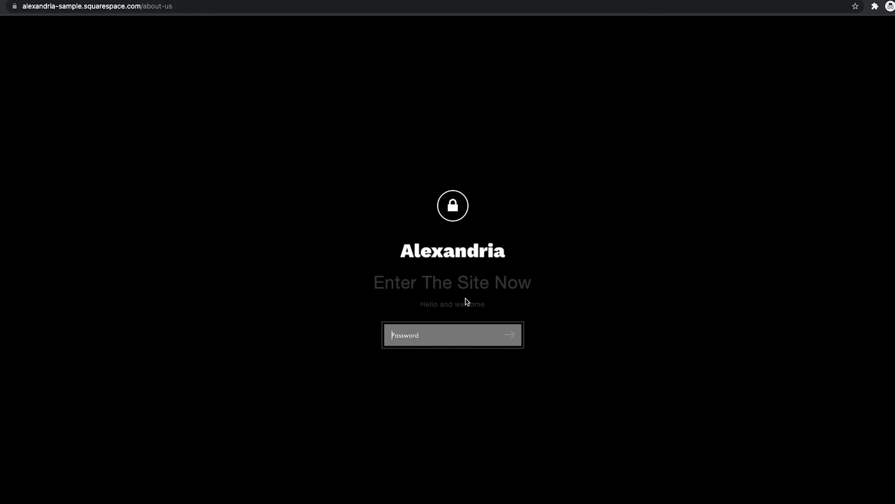
{"action": "left_click", "coordinate": [434, 325]}
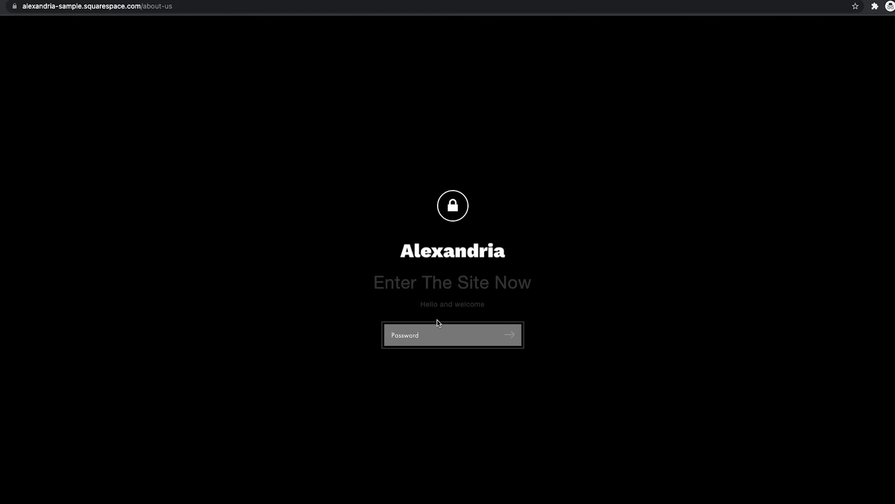